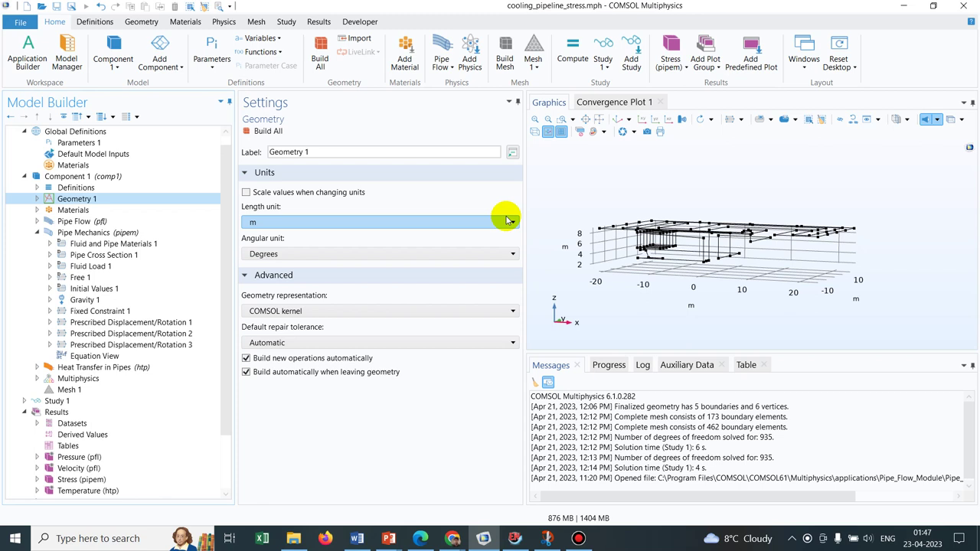
- Show the Pipe Flow settings with their stationary momentum and continuity equations, orbiting the pipeline slightly
click(141, 226)
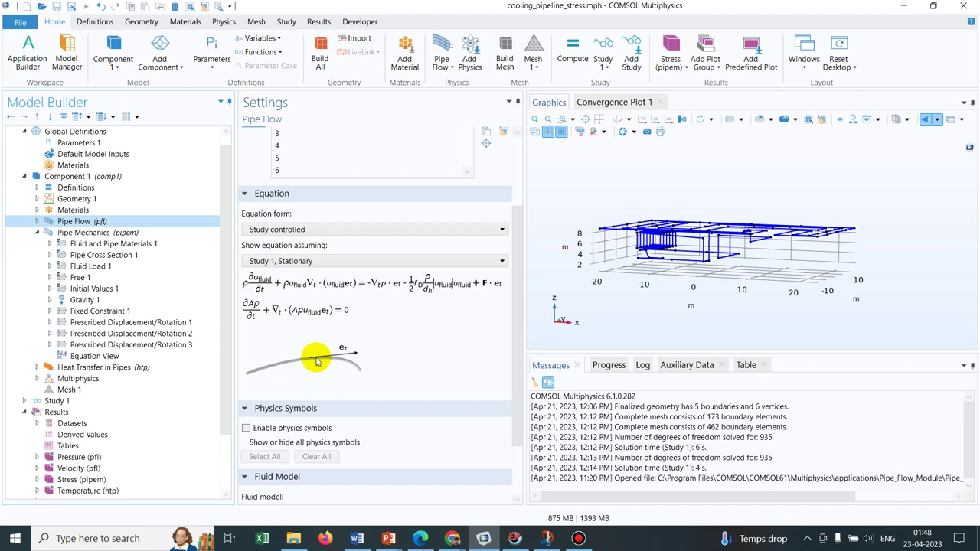
click(692, 192)
drag(692, 192, 707, 197)
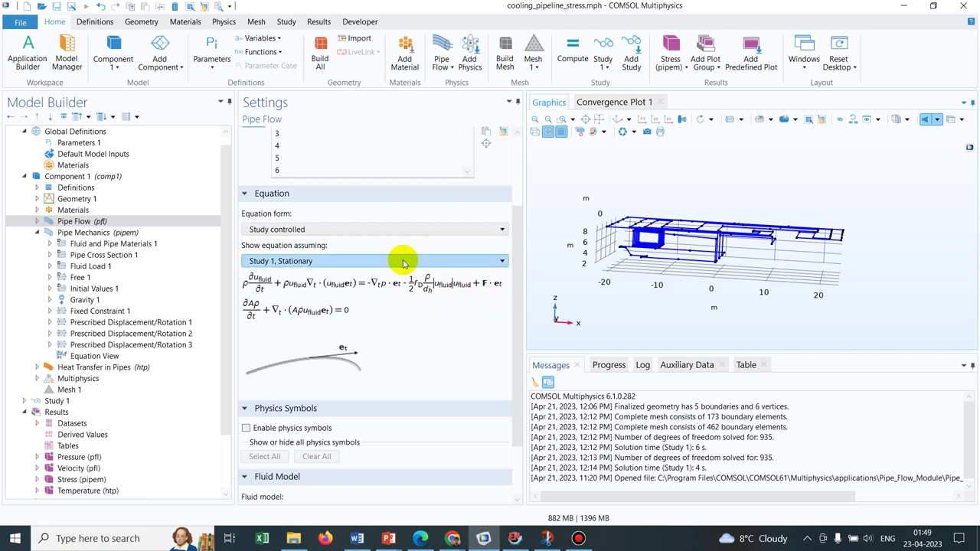
click(99, 221)
right_click(100, 222)
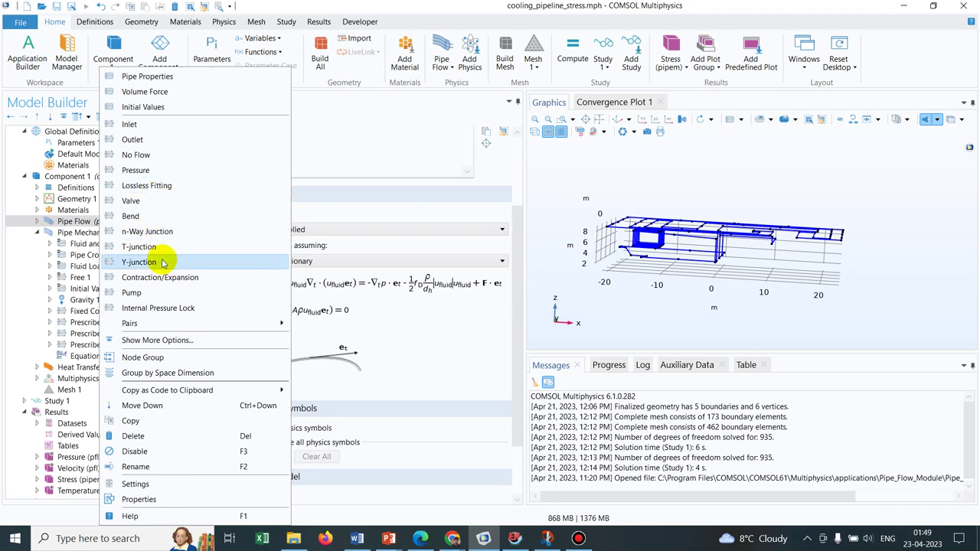
click(416, 329)
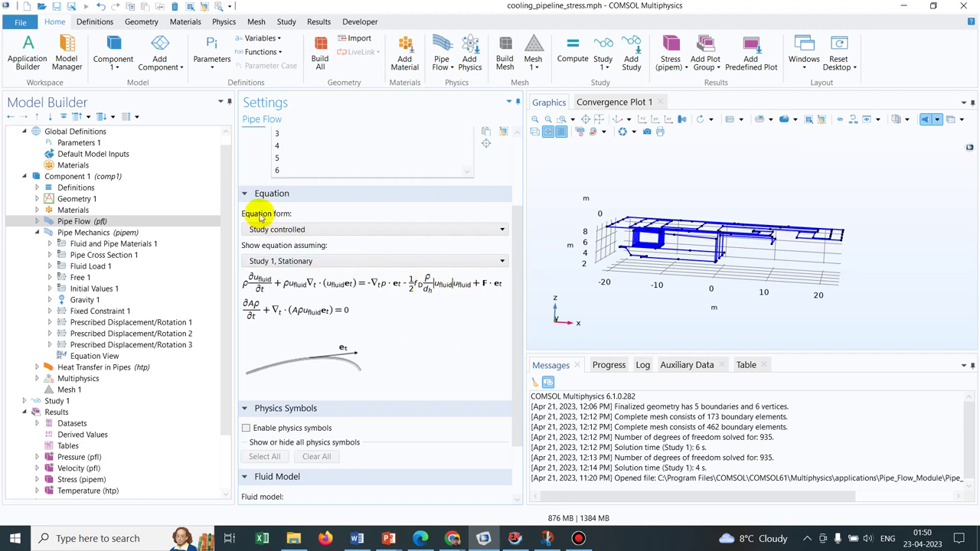
click(228, 222)
drag(228, 222, 227, 267)
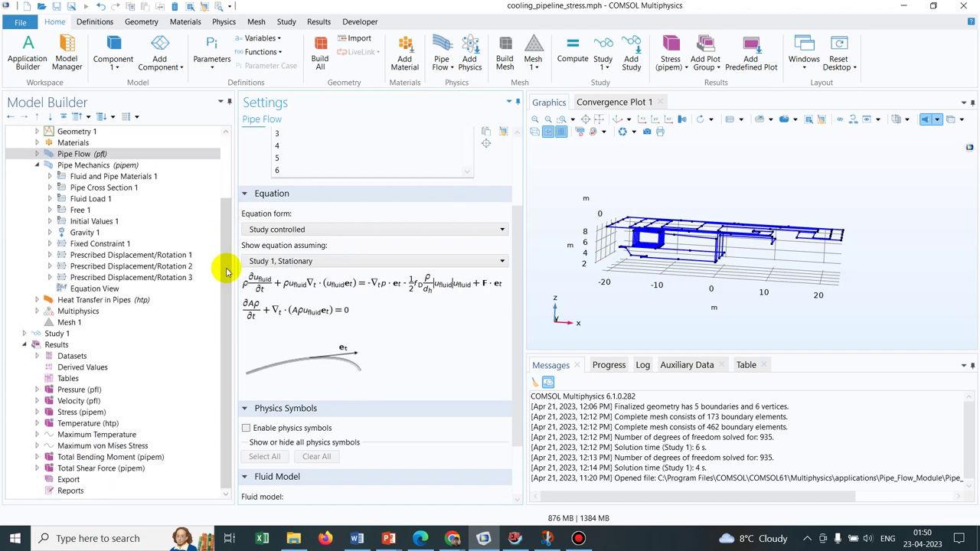
- Expand and review Heat Transfer in Pipes, orbit to top and front views, then return to Pipe Flow
click(37, 301)
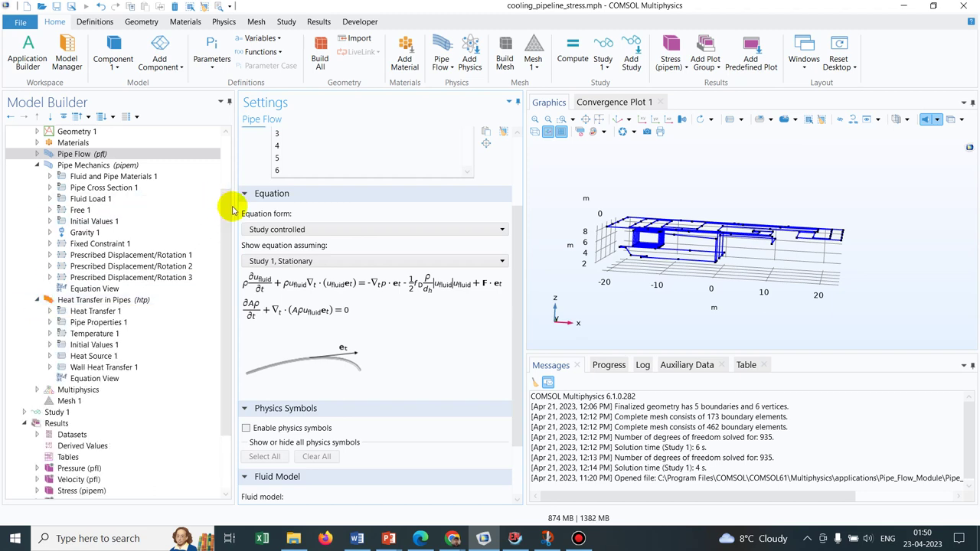
click(90, 300)
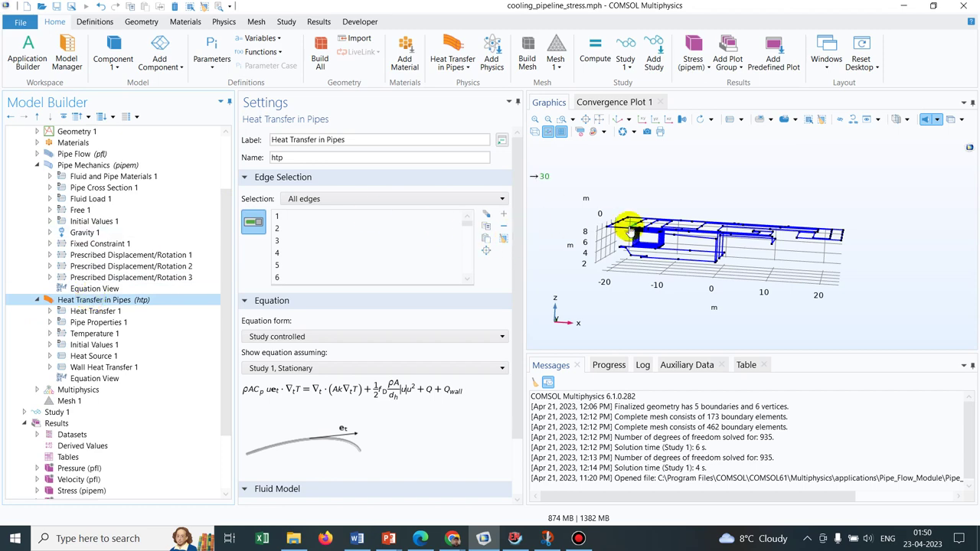
drag(715, 251, 838, 127)
drag(818, 228, 766, 213)
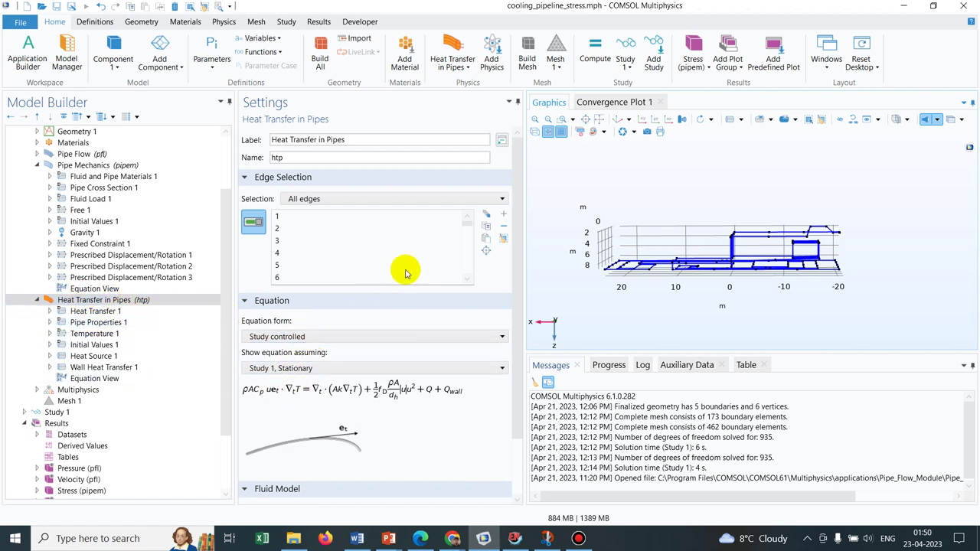
drag(516, 196, 516, 329)
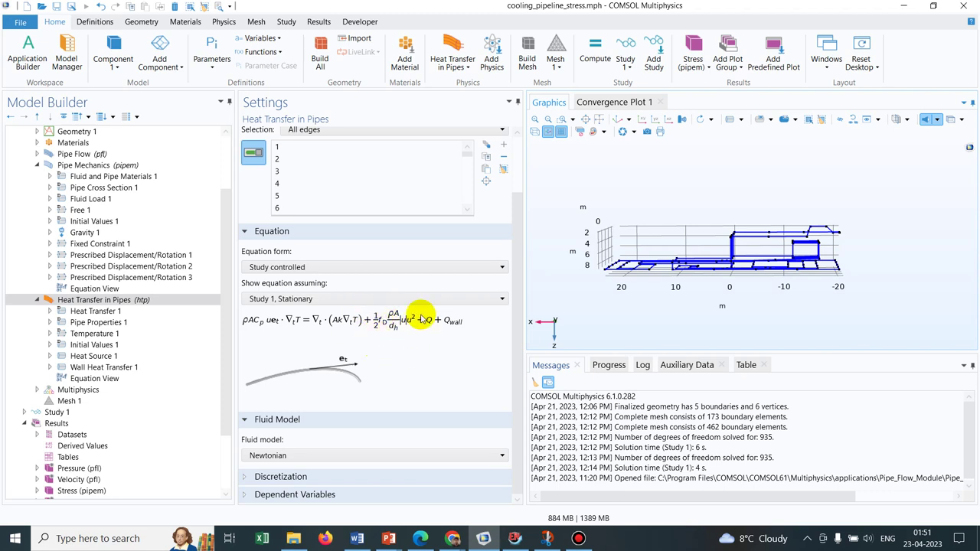
click(124, 153)
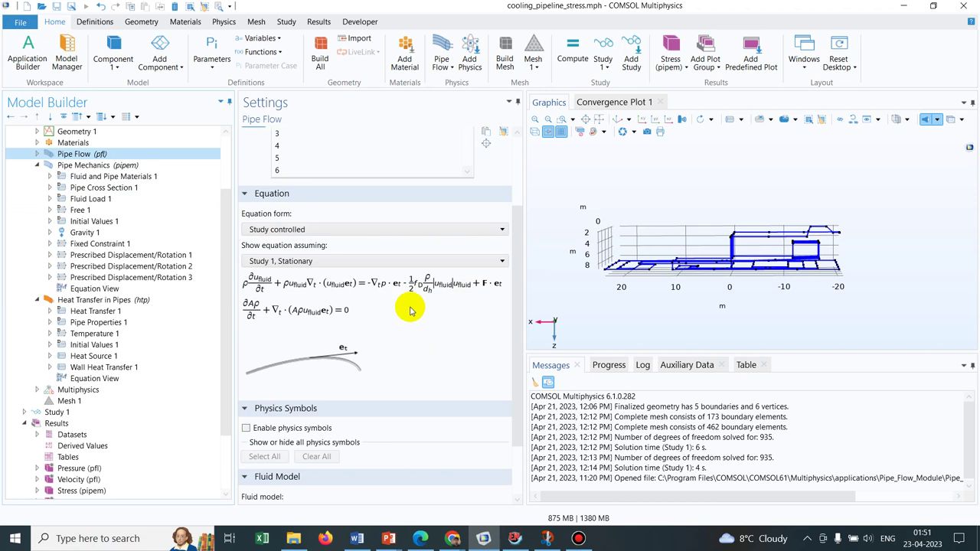
- Display the Heat Transfer in Pipes energy equation with friction heating, Q and Q_wall terms
click(108, 301)
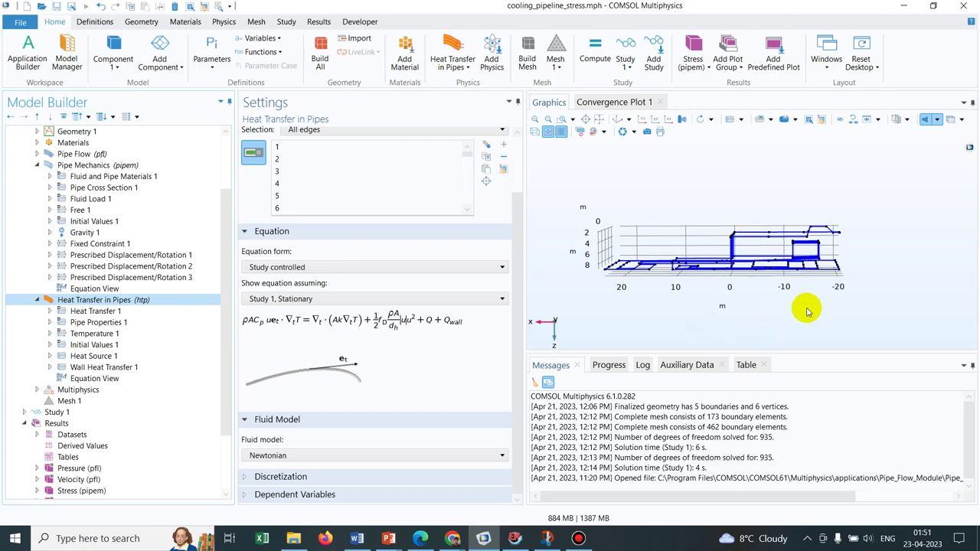
- View the pipeline from above and show the Pipe Mechanics (pipem) settings applied to all edges
drag(805, 309, 808, 243)
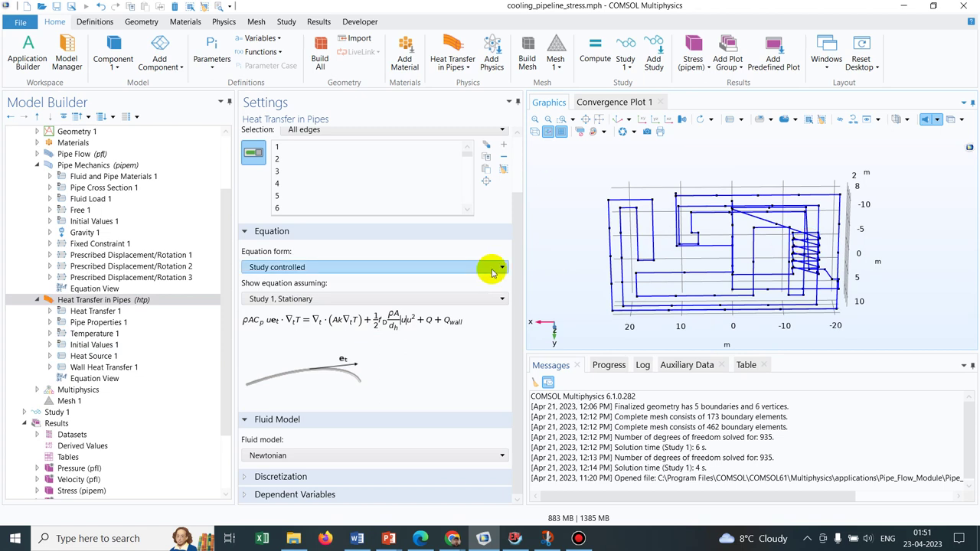
scroll(226, 291, down, 1)
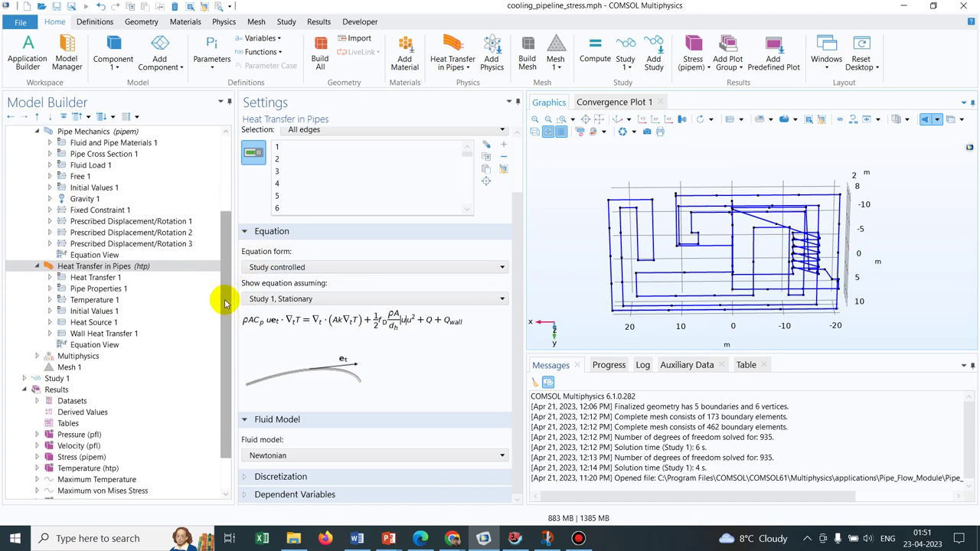
scroll(221, 248, up, 3)
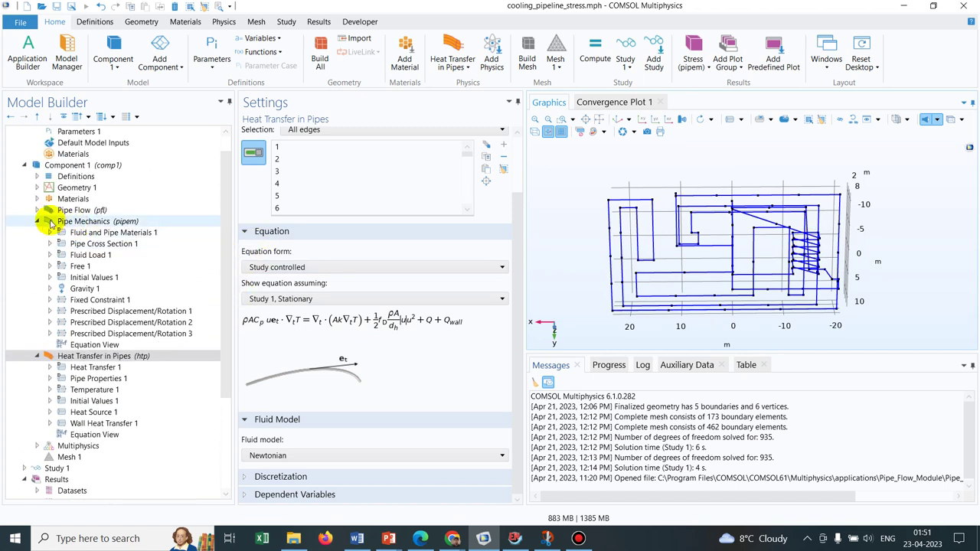
click(76, 221)
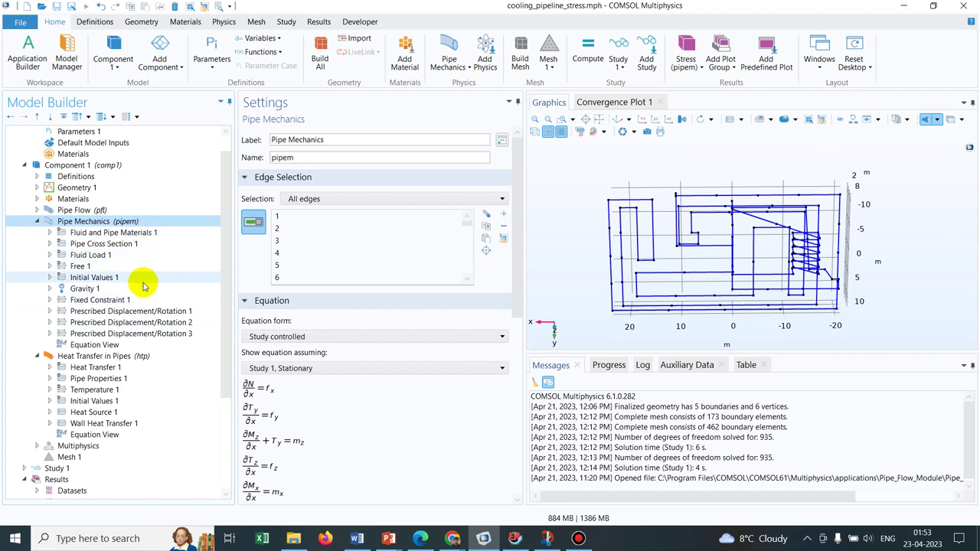
- Review Fixed Constraint 1 and Prescribed Displacement/Rotation 1–3, then return to Pipe Mechanics and Pipe Flow
click(128, 302)
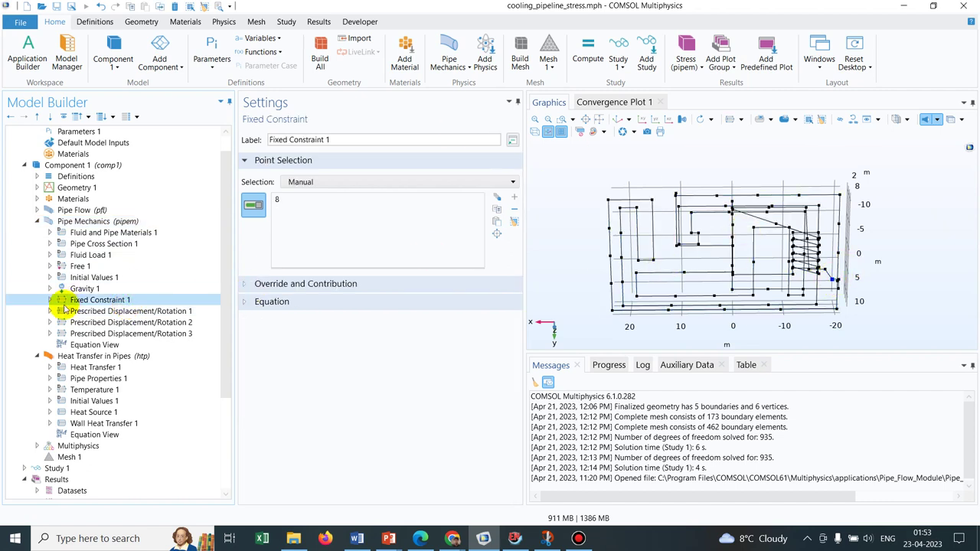
click(104, 312)
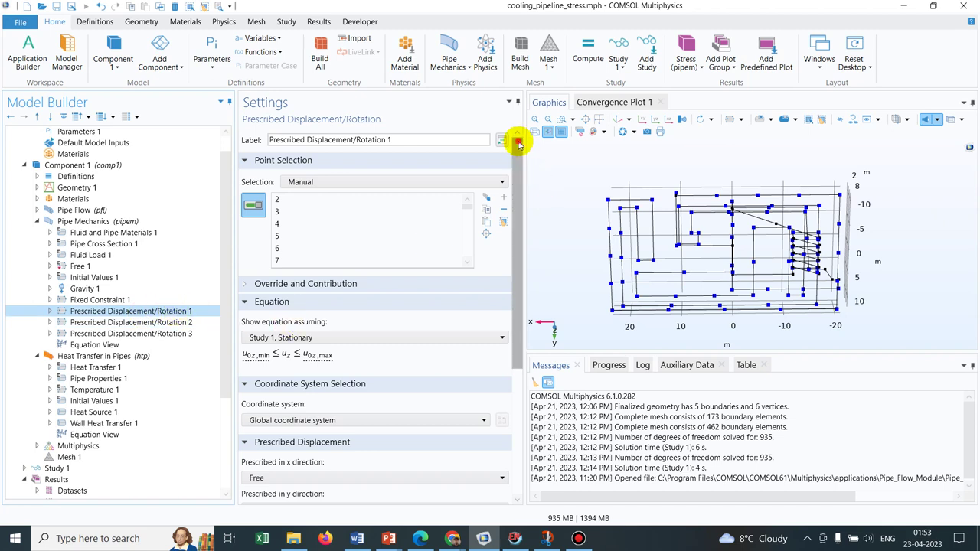
drag(517, 143, 519, 276)
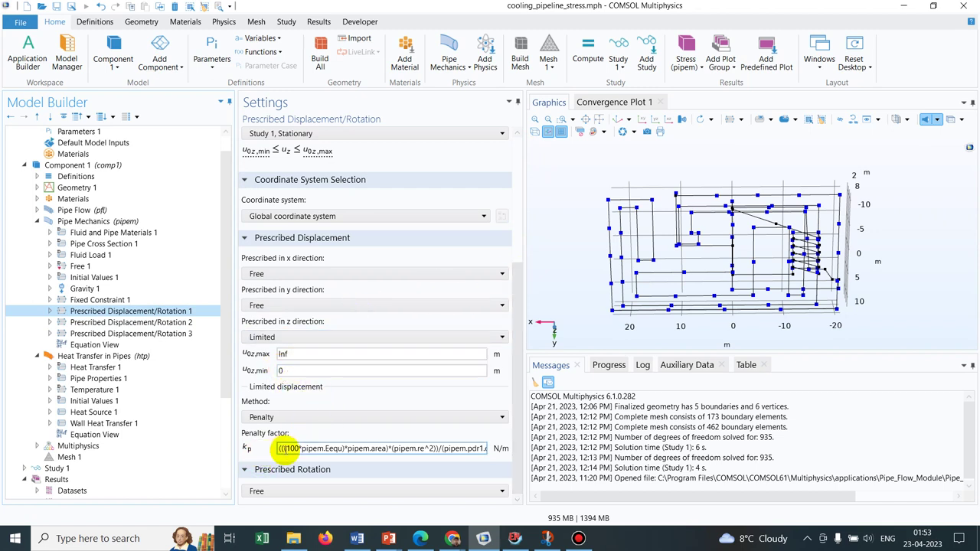
click(117, 324)
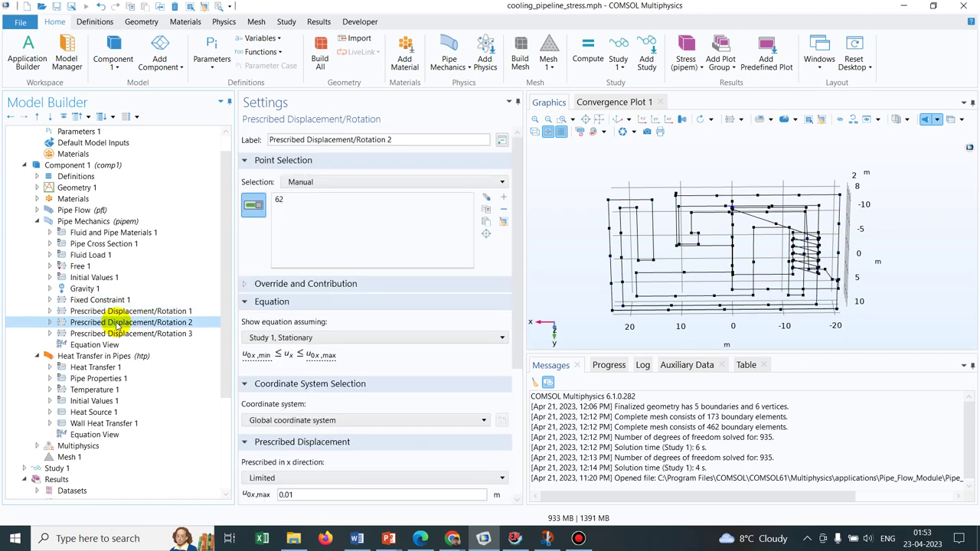
click(115, 334)
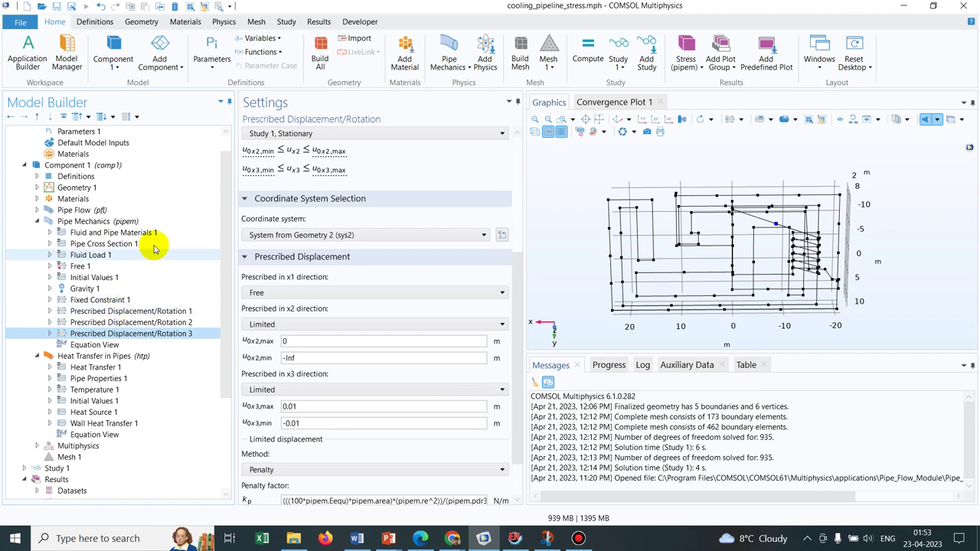
click(143, 222)
click(108, 211)
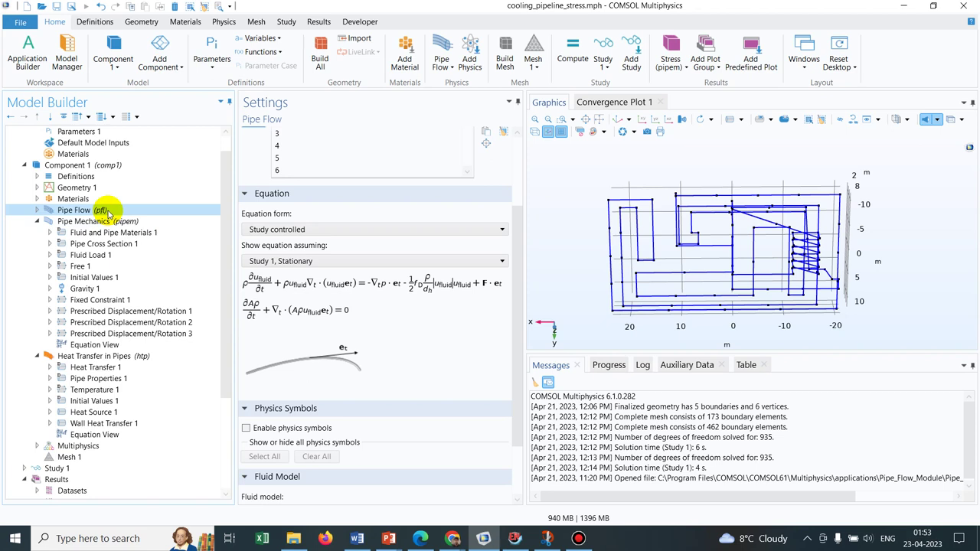
- Scroll the Model Builder and expand Multiphysics to reveal the Fluid-Pipe Interaction 1 (fpipe1) coupling
click(228, 161)
drag(227, 206, 222, 271)
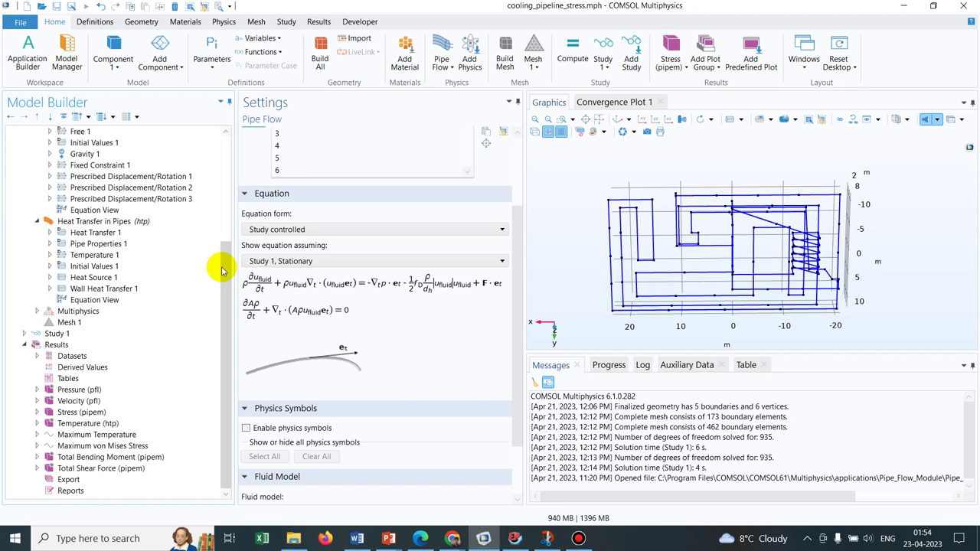
click(37, 311)
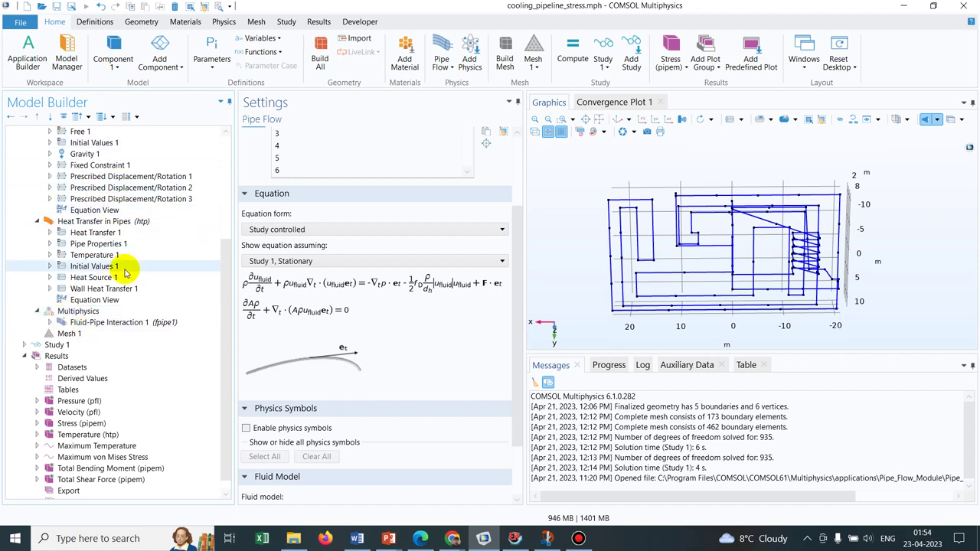
click(111, 323)
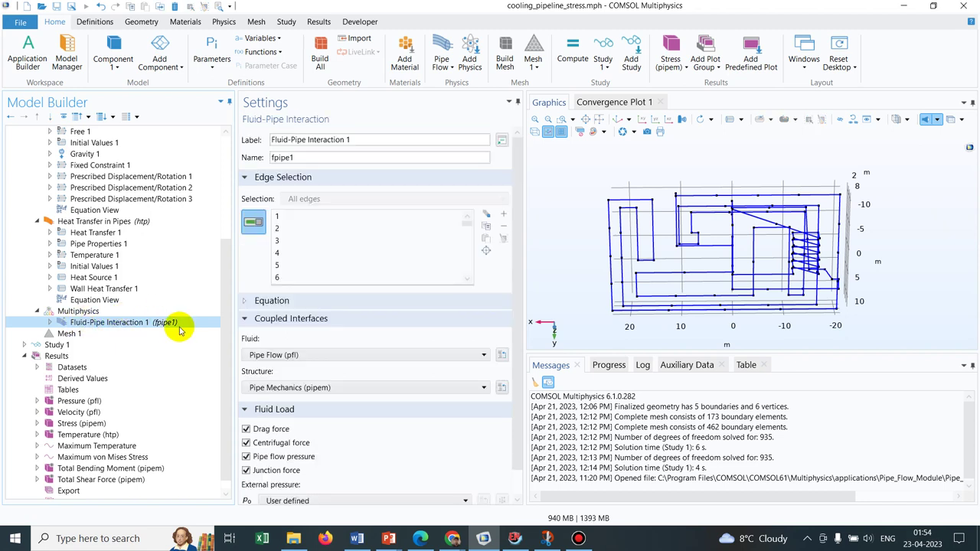
click(518, 184)
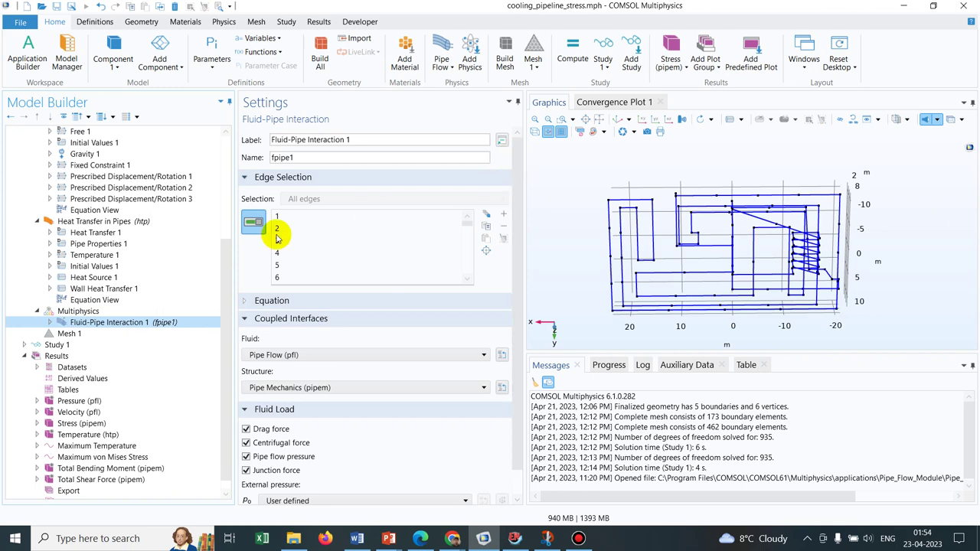
click(228, 274)
drag(228, 248, 225, 366)
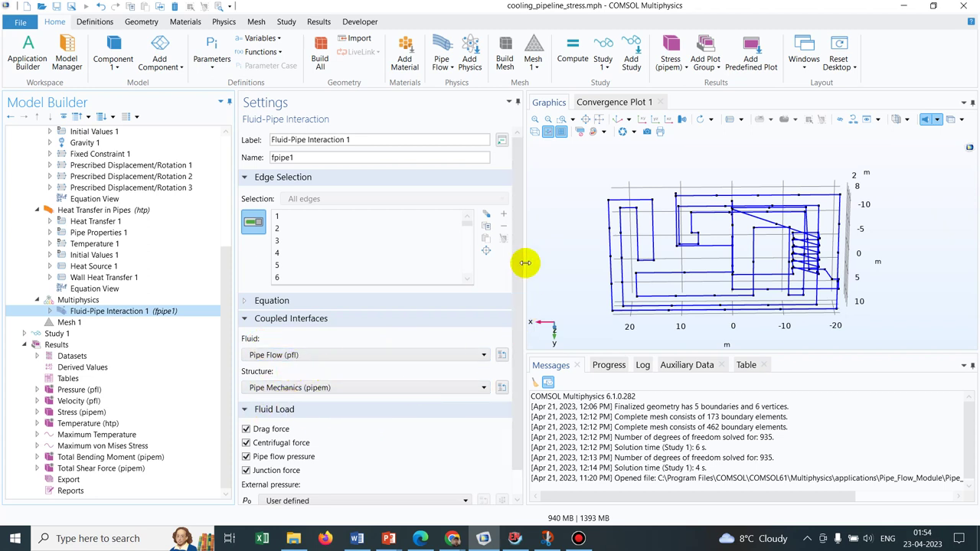
drag(519, 258, 524, 370)
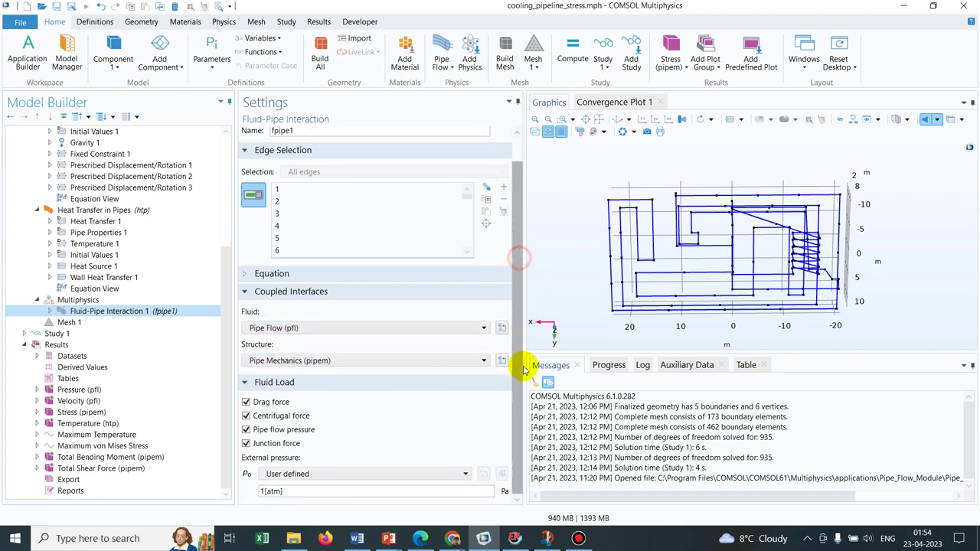
click(249, 404)
click(246, 402)
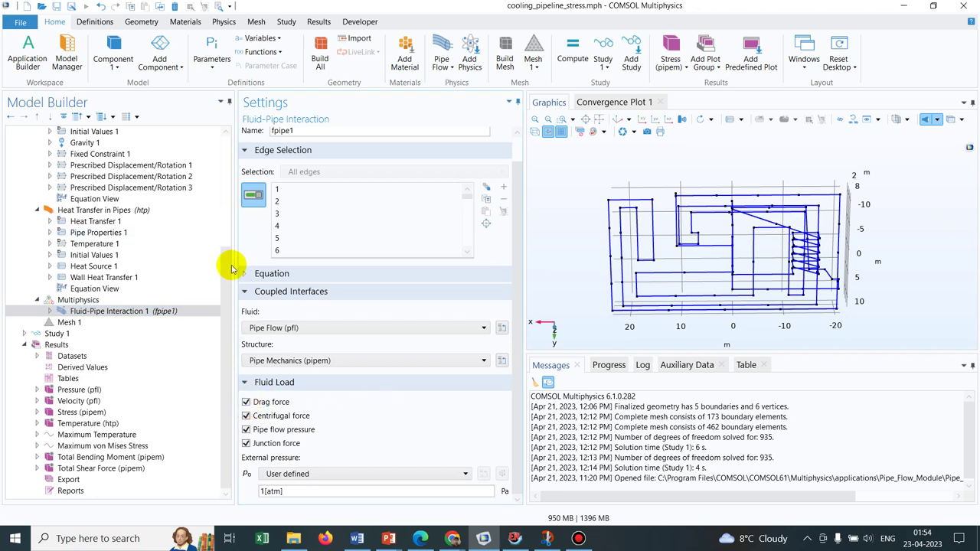
drag(228, 272, 226, 142)
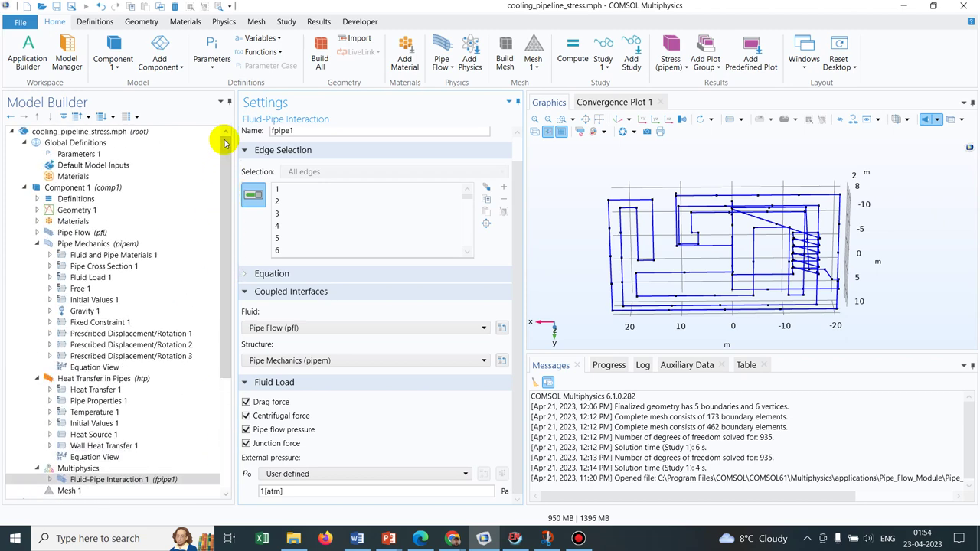